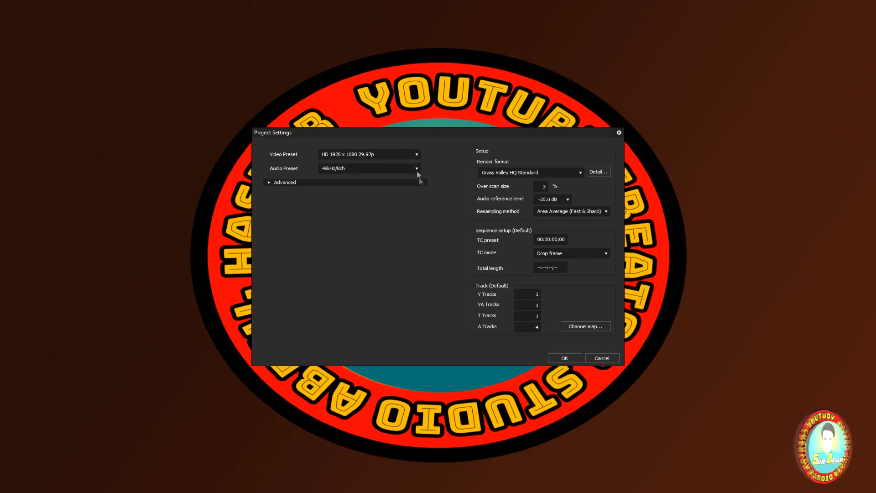
- Create the project with the HD 1920 x 1080 25p video preset and the 48kHz/8ch audio preset
click(418, 155)
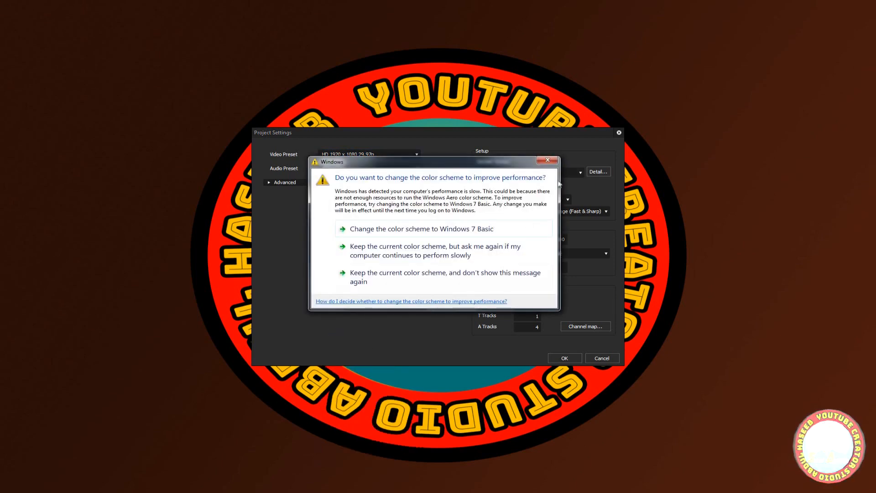
click(543, 156)
click(407, 155)
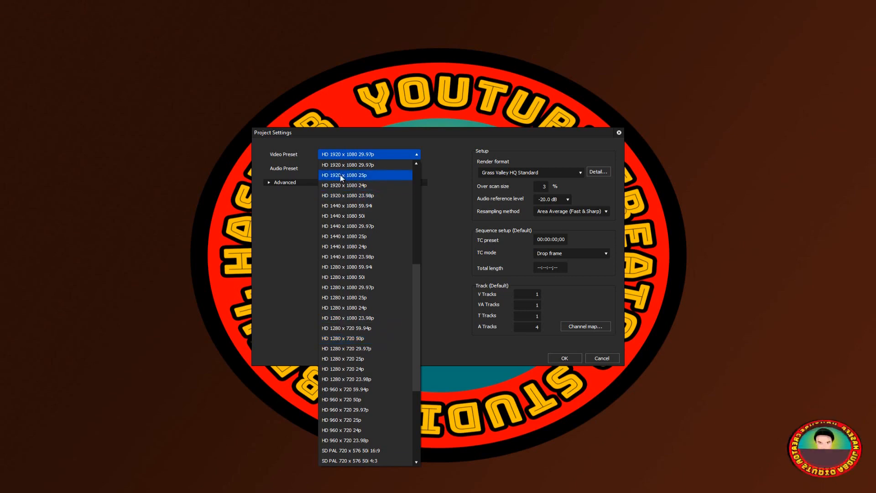
click(357, 175)
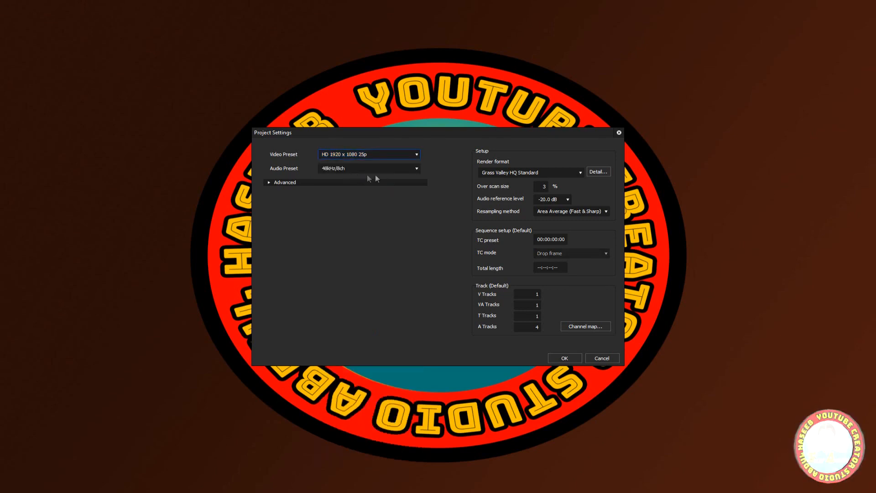
click(415, 169)
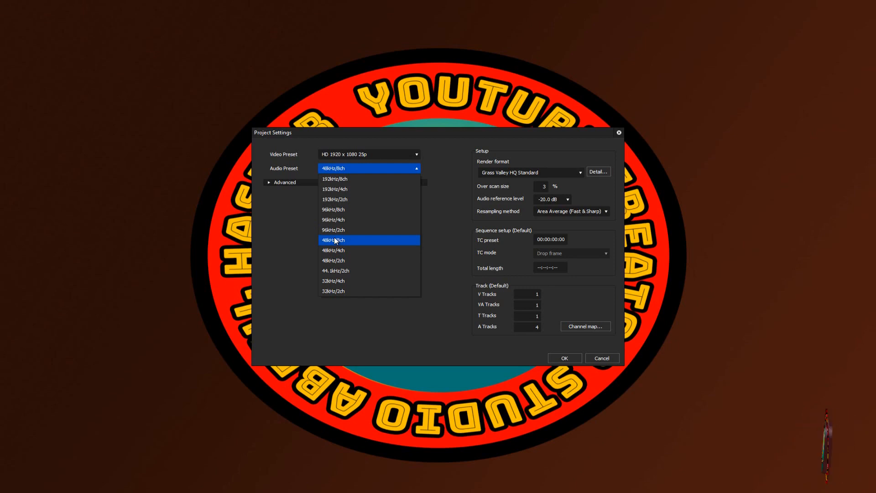
click(336, 240)
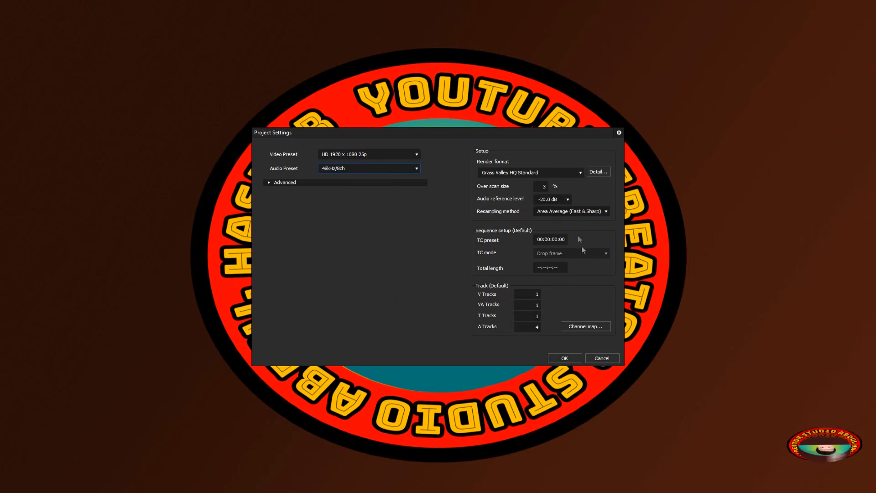
click(565, 357)
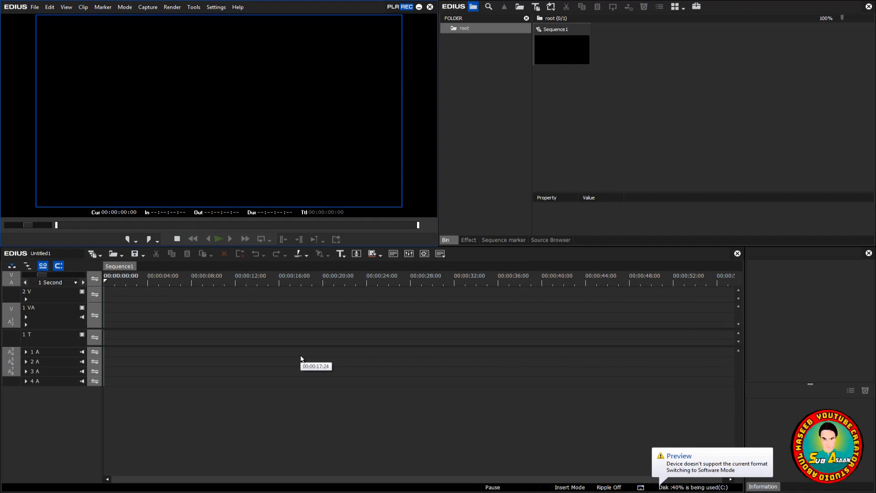
- Import Untitled Project70875f.autosave.mp4 into the root bin and place it at the start of the 1 VA track
click(481, 30)
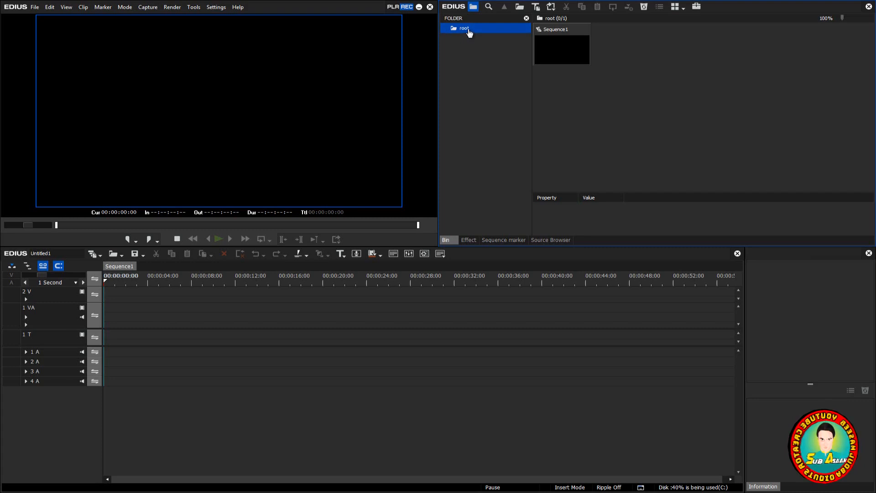
double_click(652, 120)
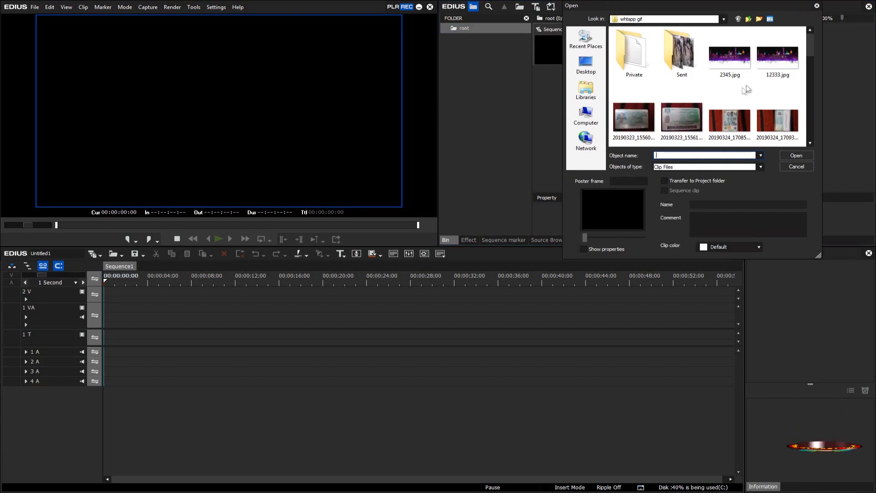
drag(810, 50, 810, 113)
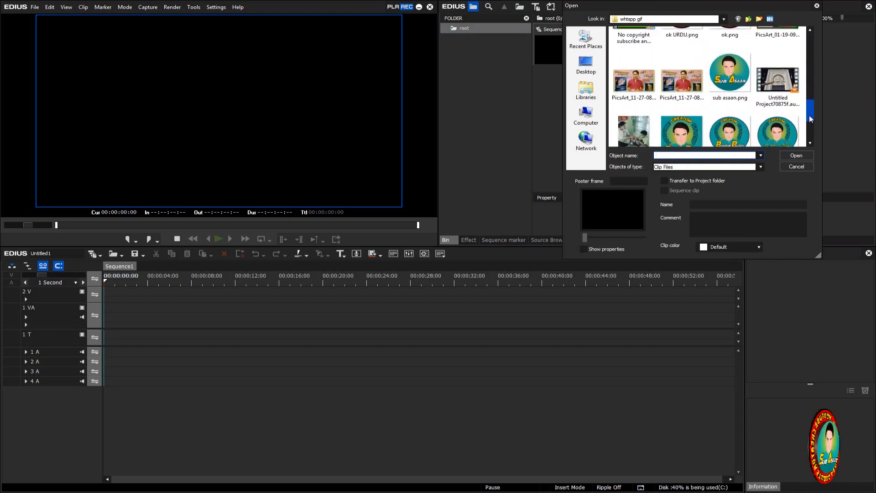
click(777, 85)
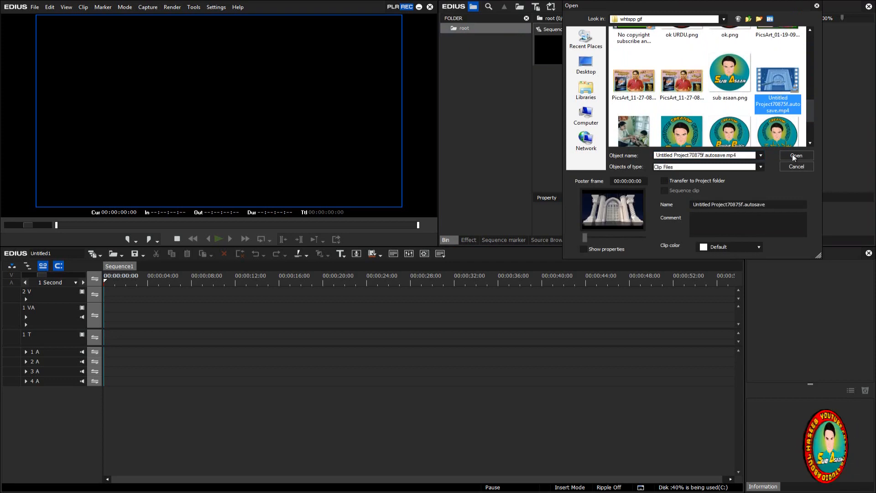
click(793, 155)
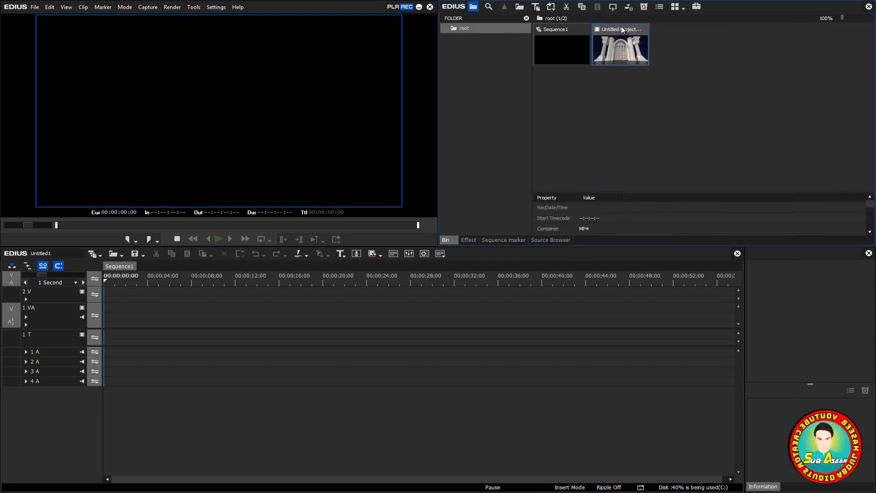
drag(621, 29, 109, 314)
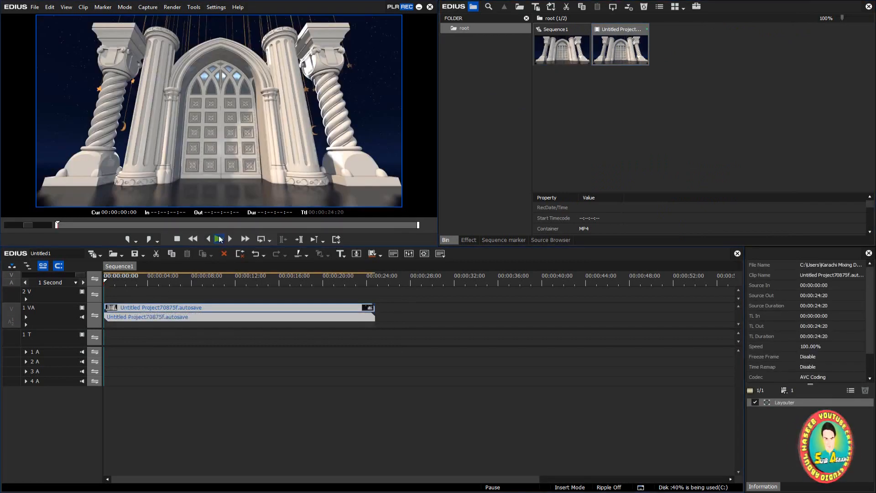
- Preview the opening second of the sequence twice from the start, stopping playback each time
key(space)
click(178, 239)
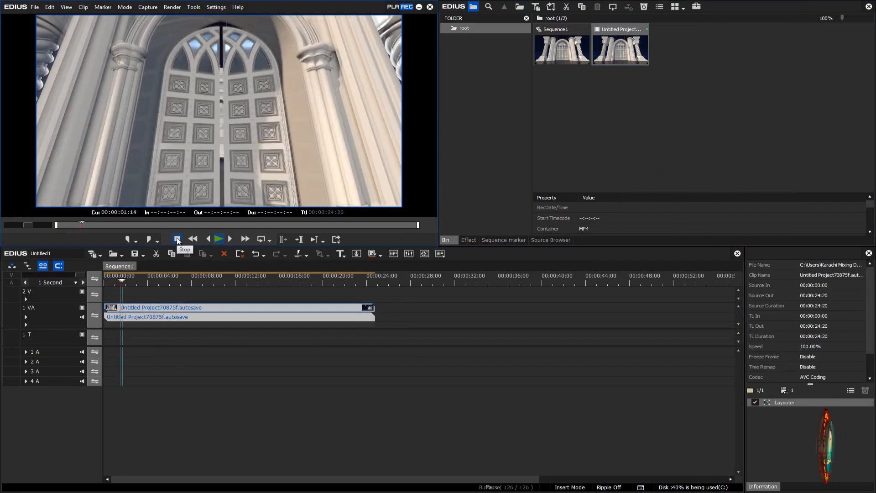
drag(122, 282, 93, 290)
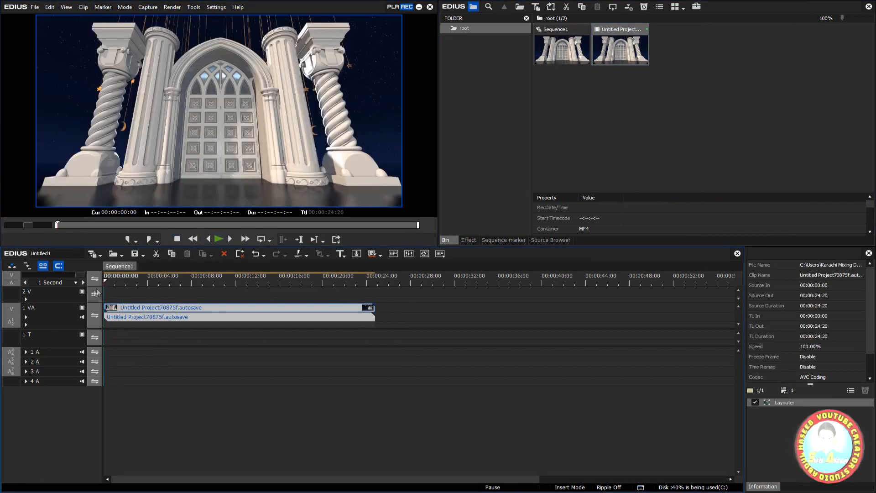
click(218, 239)
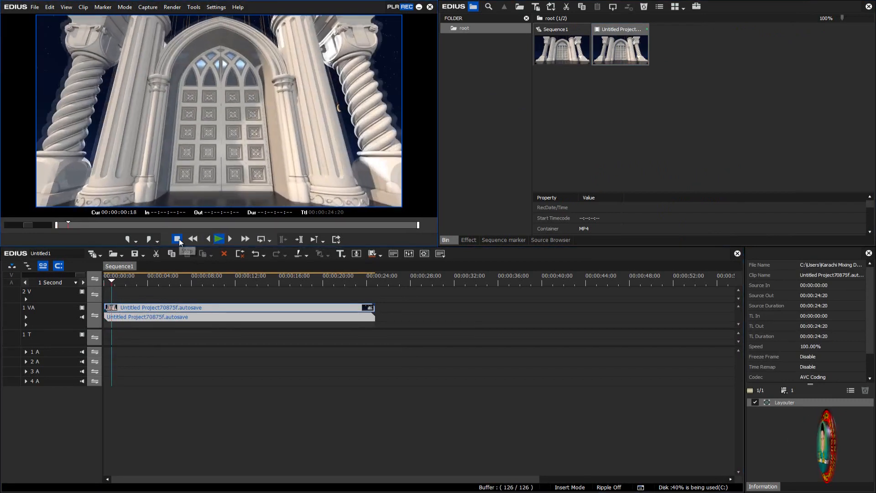
click(117, 283)
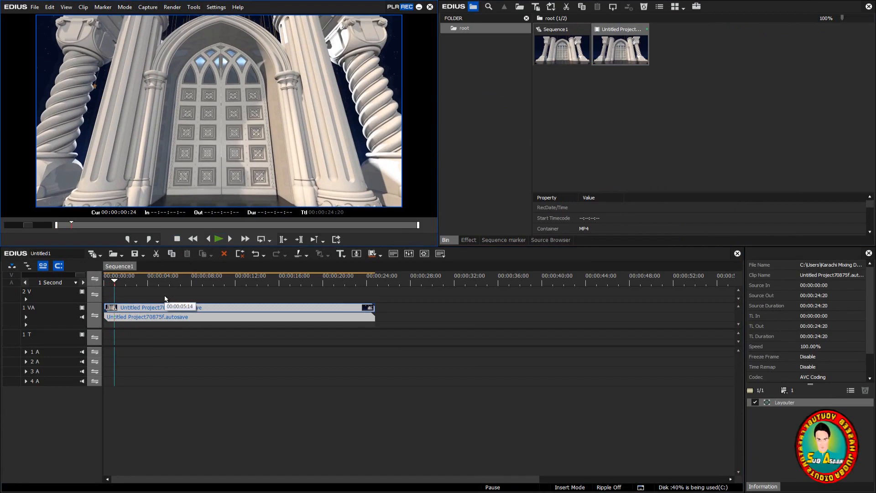
- Set the timeline scale to 1 Frame, replay the clip's opening, and return the playhead to the sequence start
drag(78, 276, 8, 274)
drag(115, 283, 90, 280)
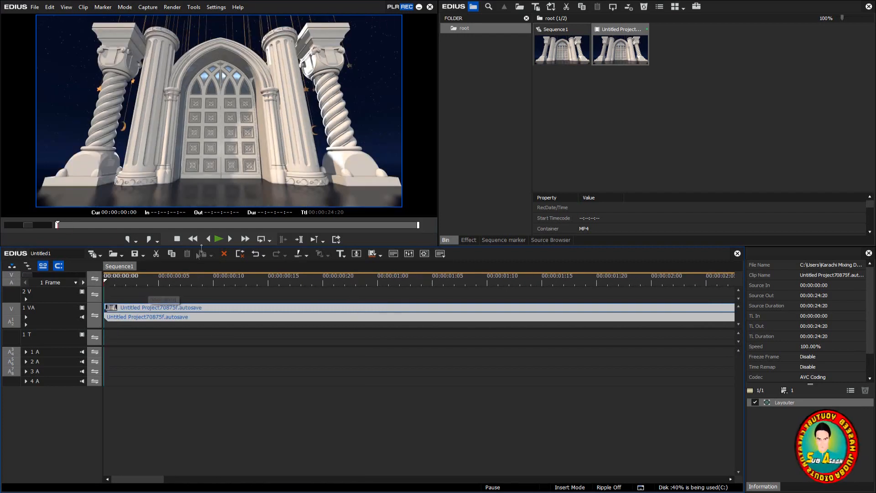
click(219, 239)
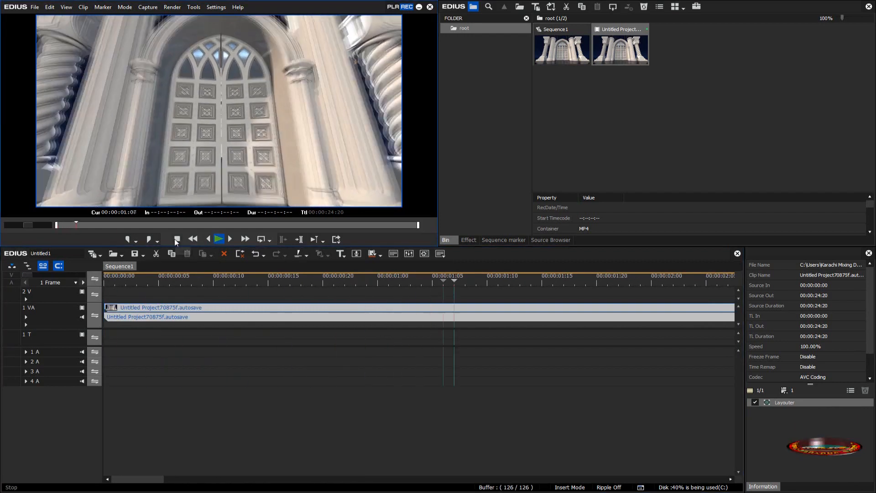
click(177, 240)
drag(586, 281, 96, 328)
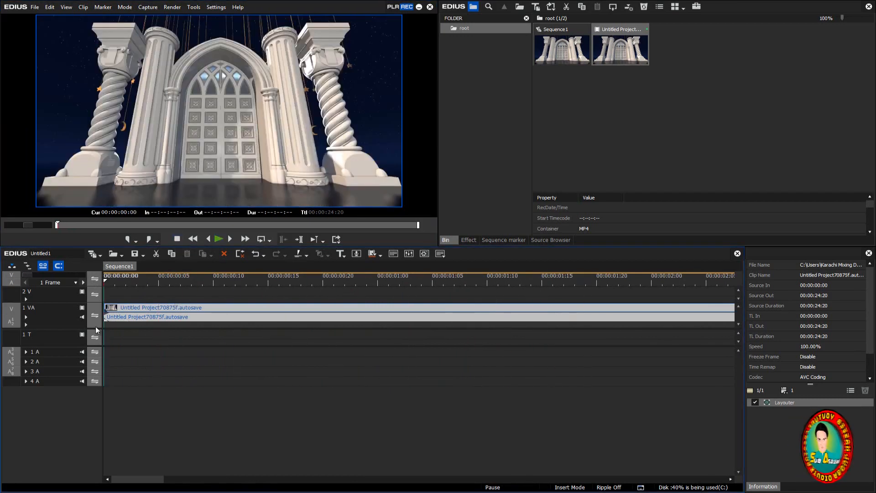
- Compare the clip's first frames by moving the playhead between the sequence start and 00:00:00:02
click(117, 287)
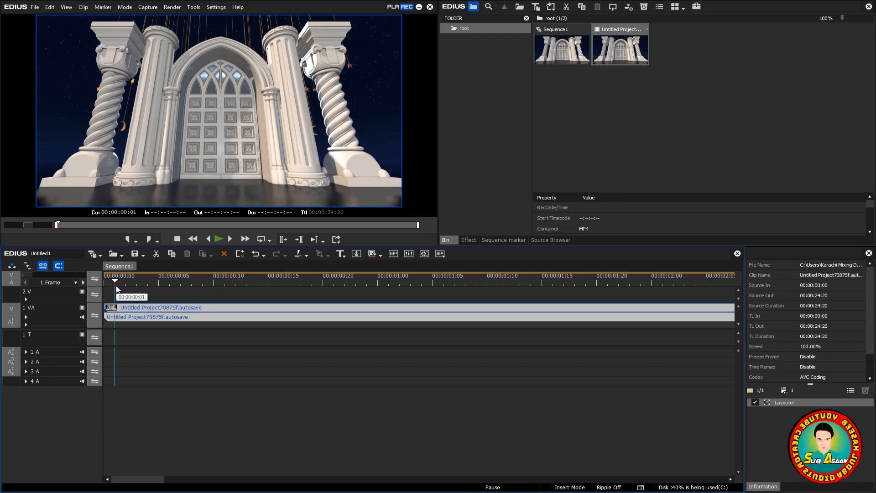
key(Left)
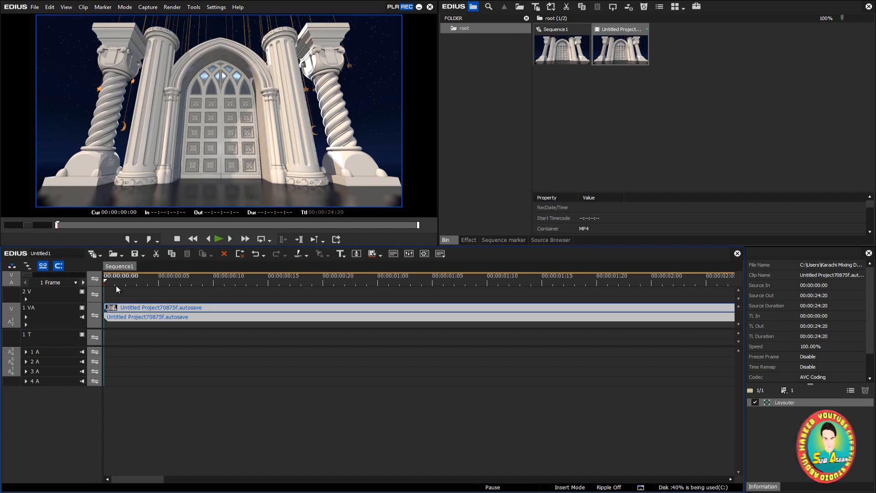
click(117, 286)
key(Left)
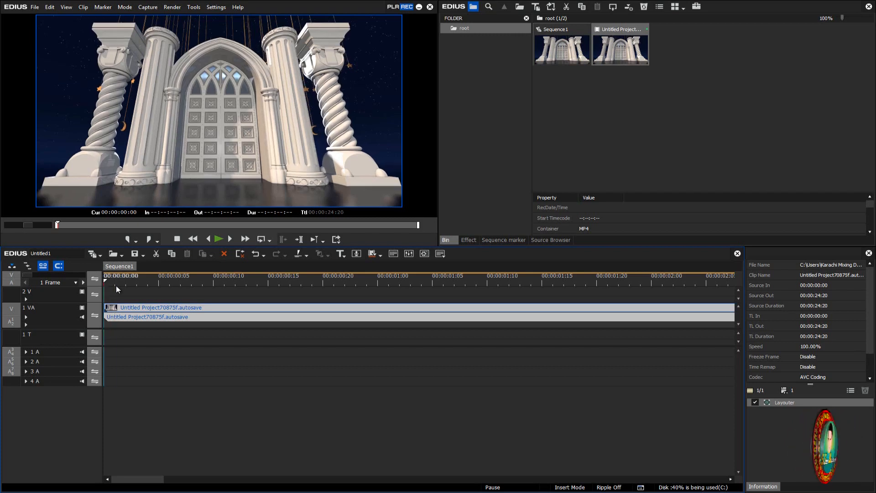
key(Right)
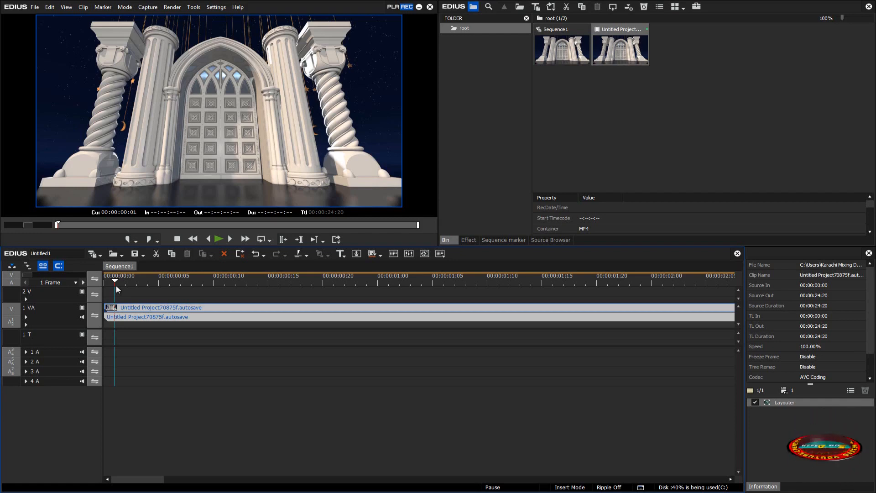
key(Left)
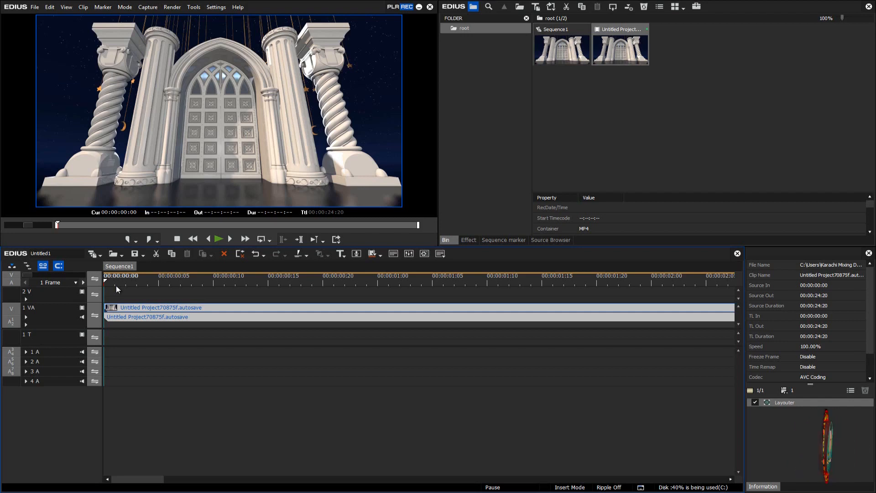
click(119, 283)
drag(121, 284, 127, 284)
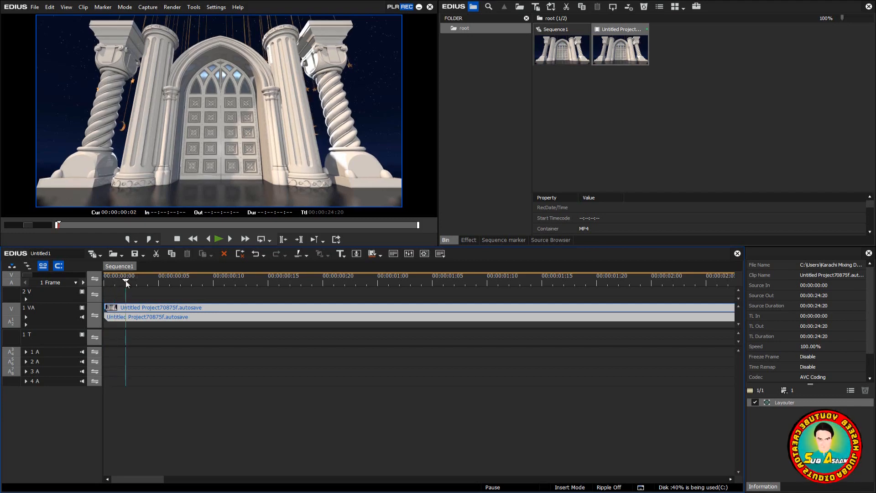
- Step the playhead forward frame by frame through the door shot to 00:00:01:07
key(Right)
key(Right)
key(Right)
key(Right)
key(Right)
key(Right)
key(Right)
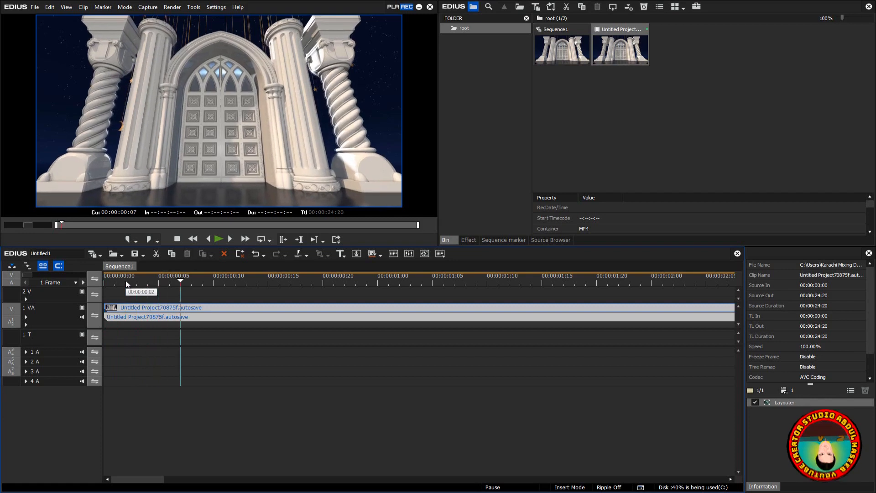
key(Right)
key(Right)
key(Right)
key(Right)
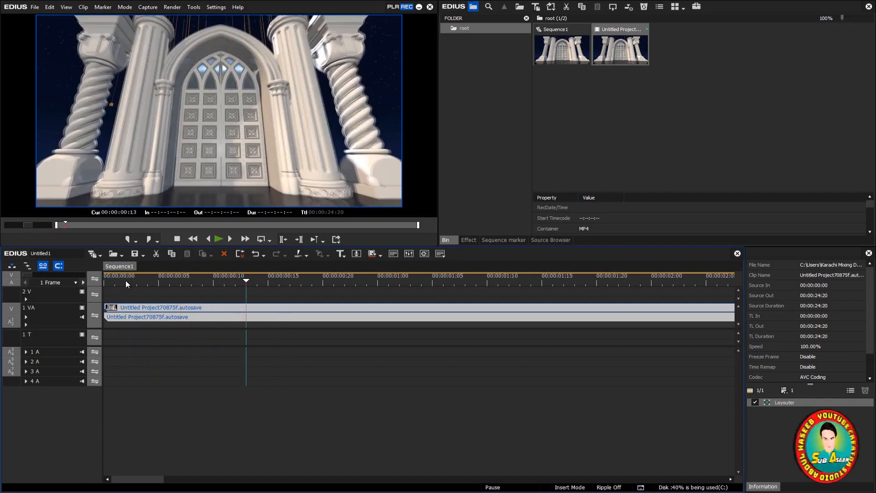
key(Right)
key(Right)
key(Right)
key(Right)
key(Right)
key(Right)
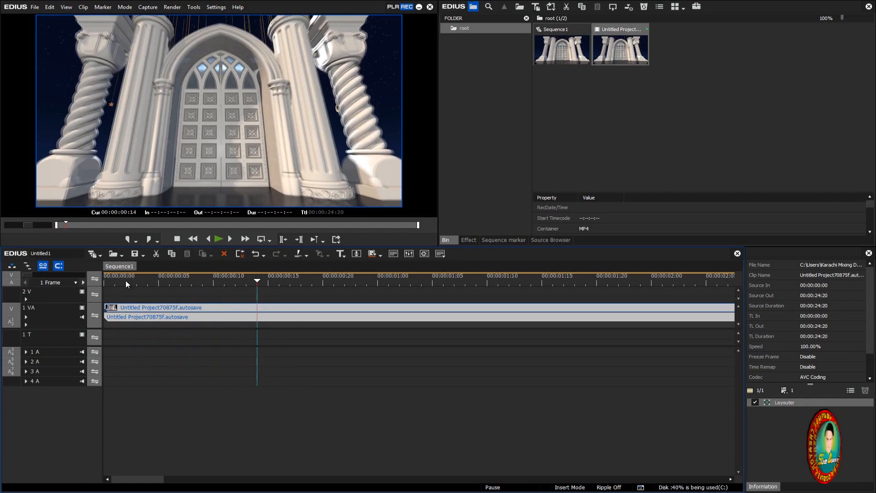
key(Right)
key(Right)
key(Right)
key(Right)
key(Right)
key(Right)
key(Right)
key(Right)
key(Right)
key(Right)
key(Right)
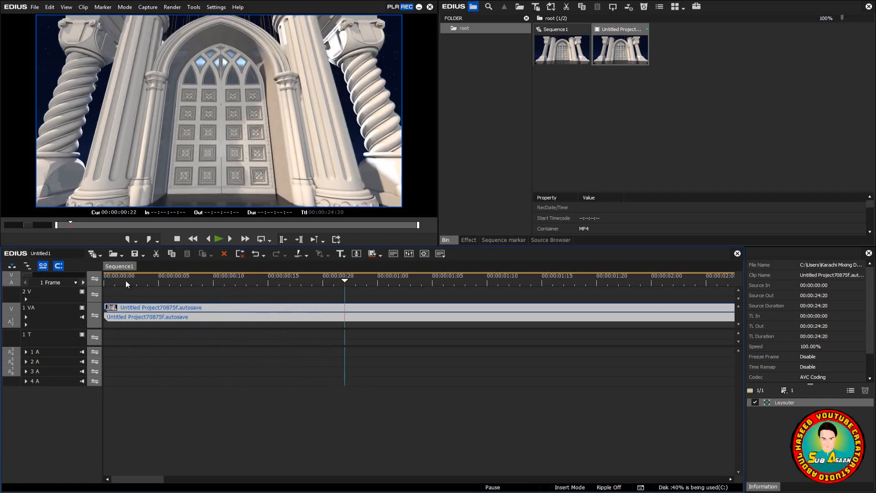
key(Right)
key(Right)
key(Right)
key(Right)
key(Right)
key(Right)
key(Right)
key(Right)
key(Right)
key(Right)
key(Right)
key(Right)
key(Right)
key(Right)
key(Right)
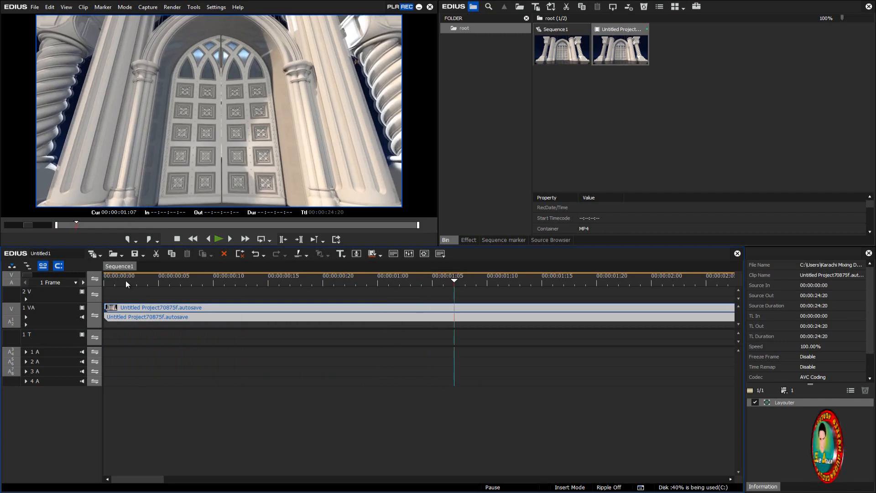
- Examine the door-opening frames by stepping through them as far as 00:00:01:15 and back to 00:00:01:07
key(Left)
key(Left)
key(Left)
key(Left)
key(Left)
key(Left)
key(Left)
key(Left)
key(Left)
key(Left)
key(Left)
key(Left)
key(Left)
key(Left)
key(Left)
key(Left)
key(Left)
key(Left)
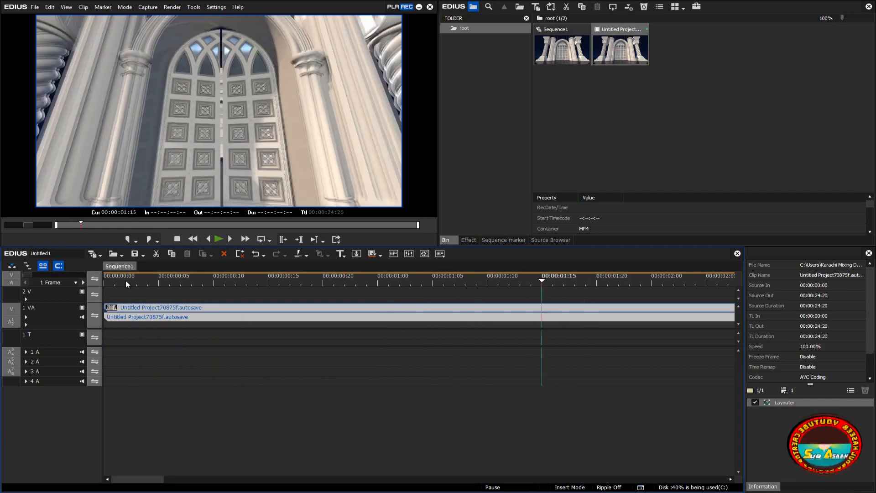
key(Right)
key(Right)
key(Right)
key(Right)
key(Right)
key(Right)
key(Right)
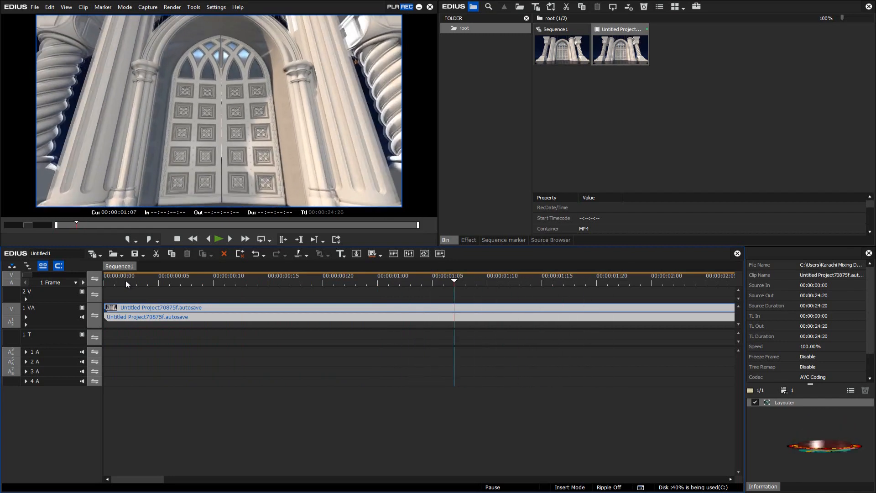
- Step one frame back and forth to compare adjacent frames, leaving the playhead at 00:00:01:08
key(Left)
key(Right)
key(Left)
key(Right)
key(Left)
key(Right)
key(Left)
key(Right)
key(Left)
key(Right)
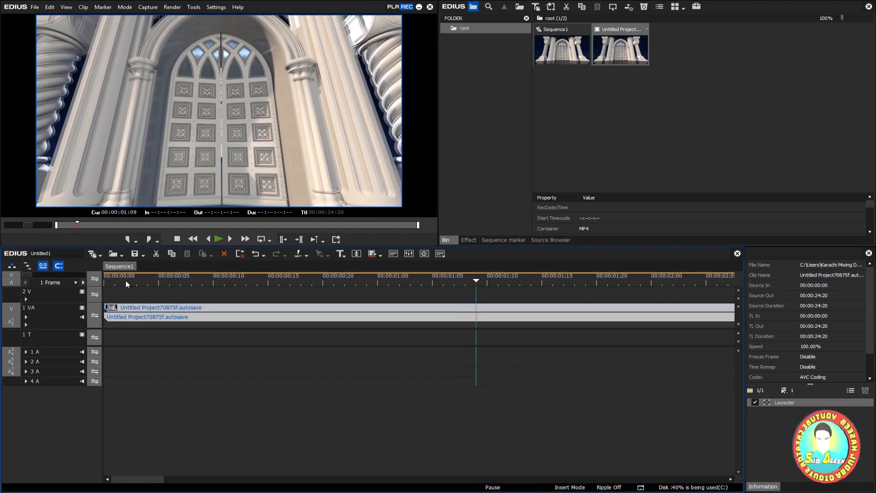
key(Left)
key(Right)
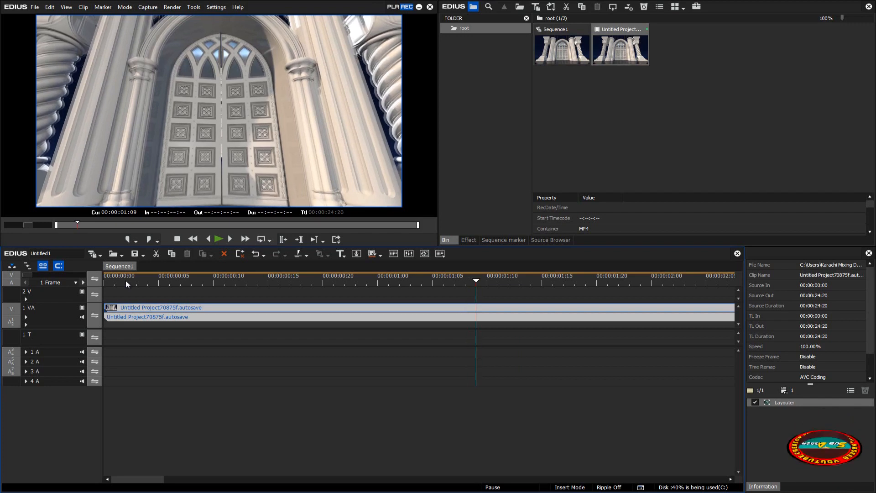
key(Left)
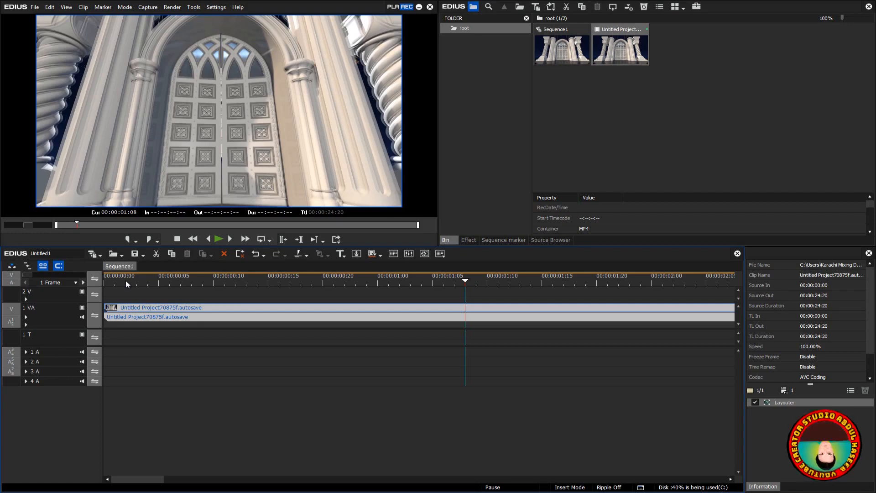
- Compare the door frames at 00:00:01:07 and 00:00:01:08, finishing with the playhead on 00:00:01:08
key(Left)
key(Right)
key(Left)
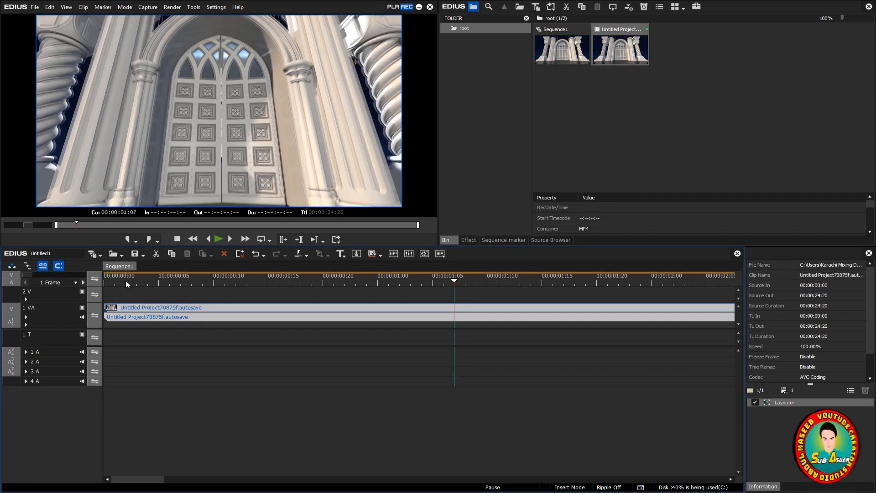
key(Right)
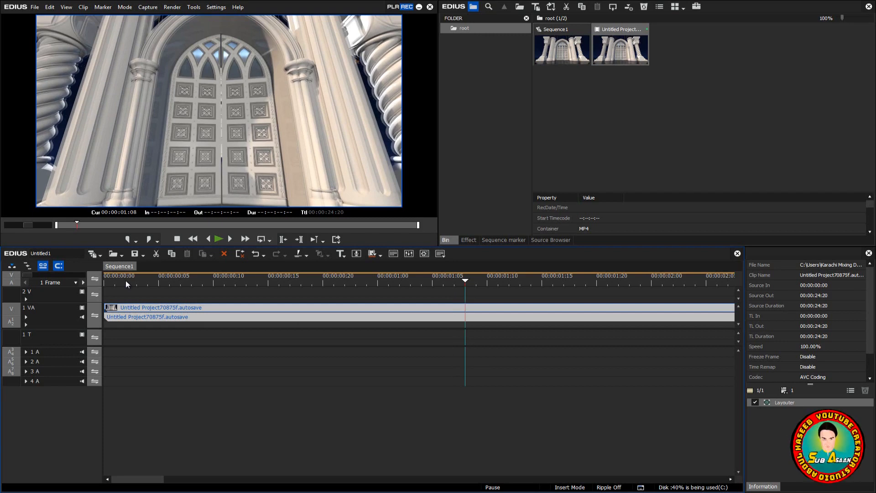
- Start a Print to File export of the sequence and choose the MPEG2 Program Stream exporter from the MPEG formats
click(410, 303)
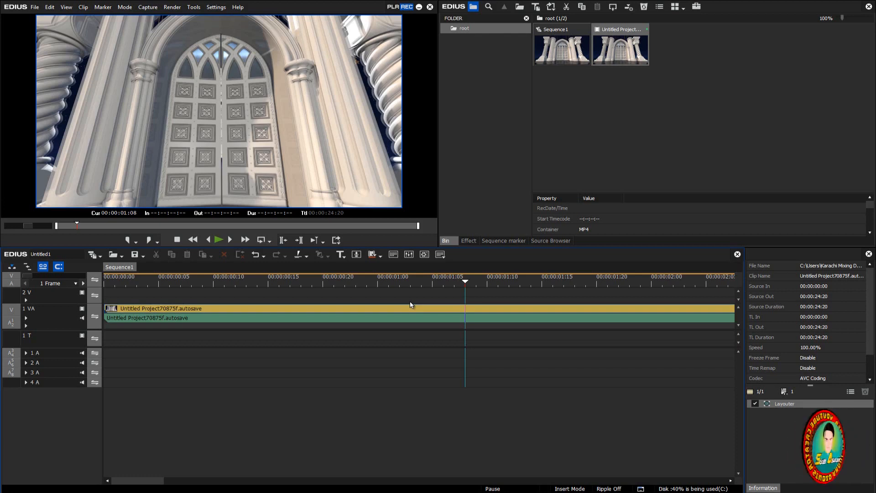
key(F11)
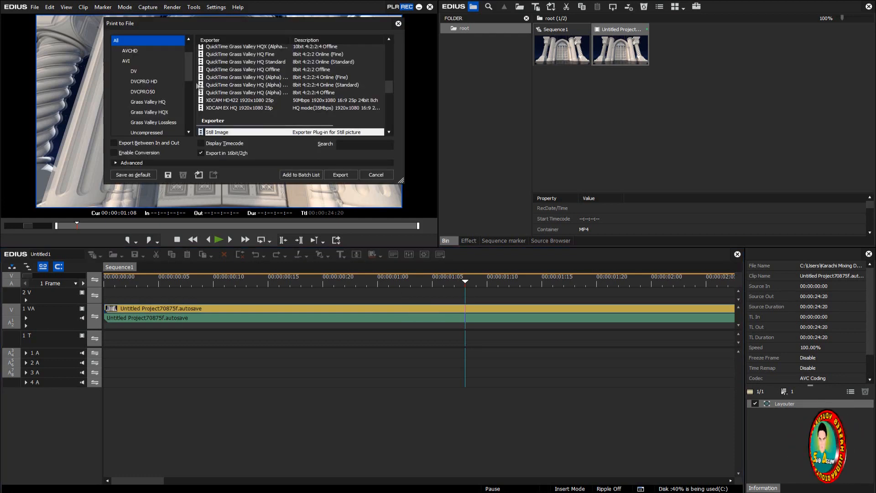
drag(189, 77, 189, 105)
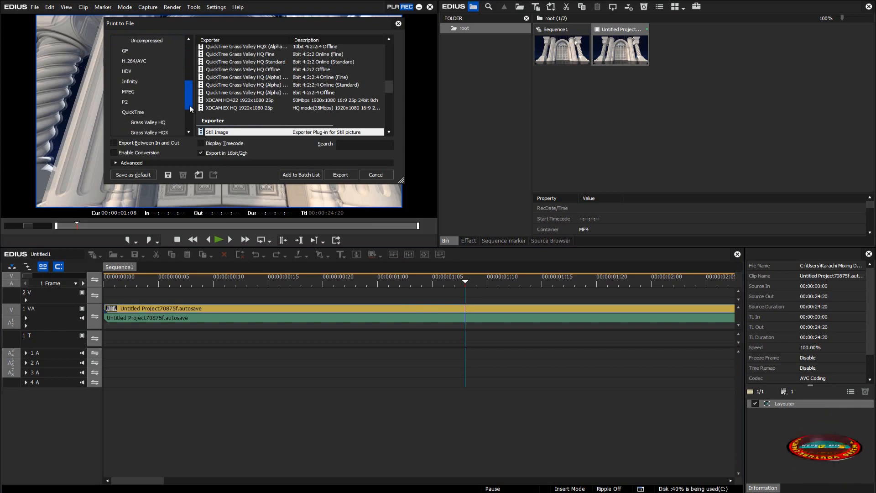
click(133, 95)
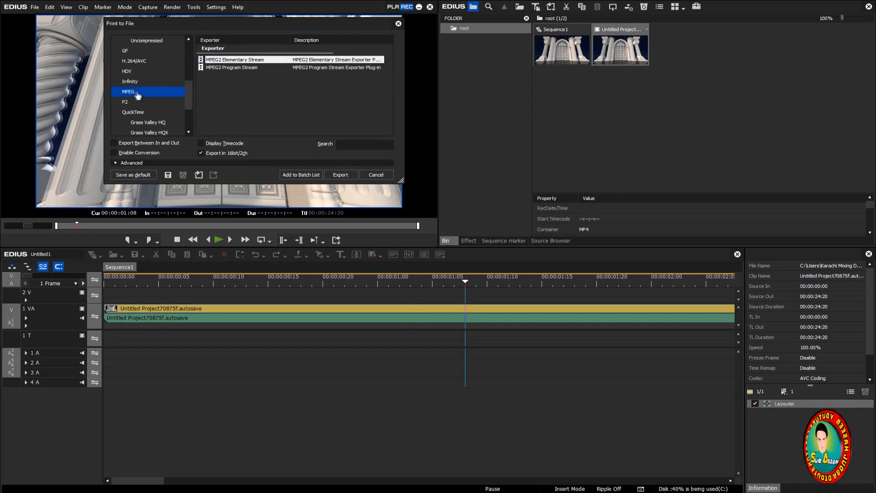
click(239, 67)
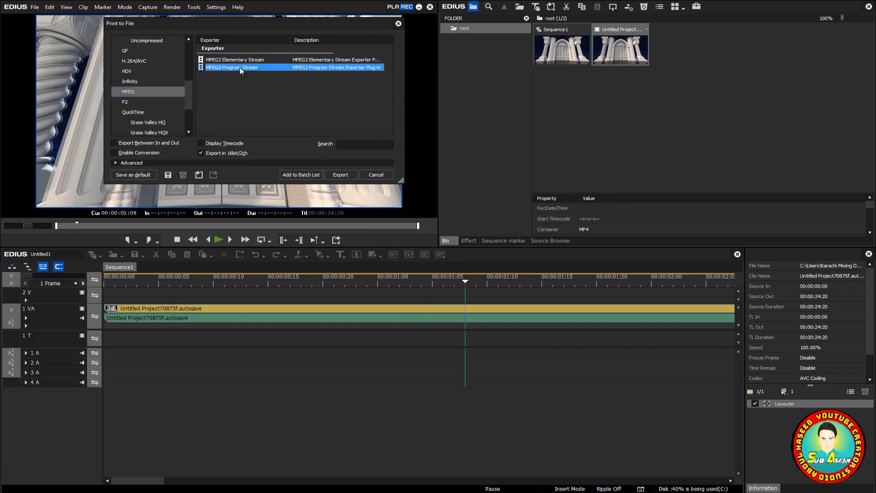
- Enable exporting between In and Out and format conversion, and choose the MPEG2 1920x1080 25Mbps VBR preset
click(115, 144)
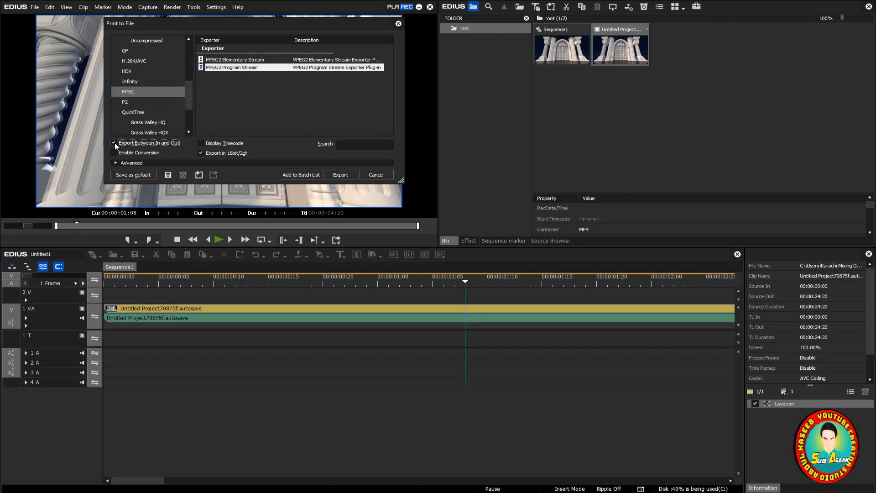
click(114, 153)
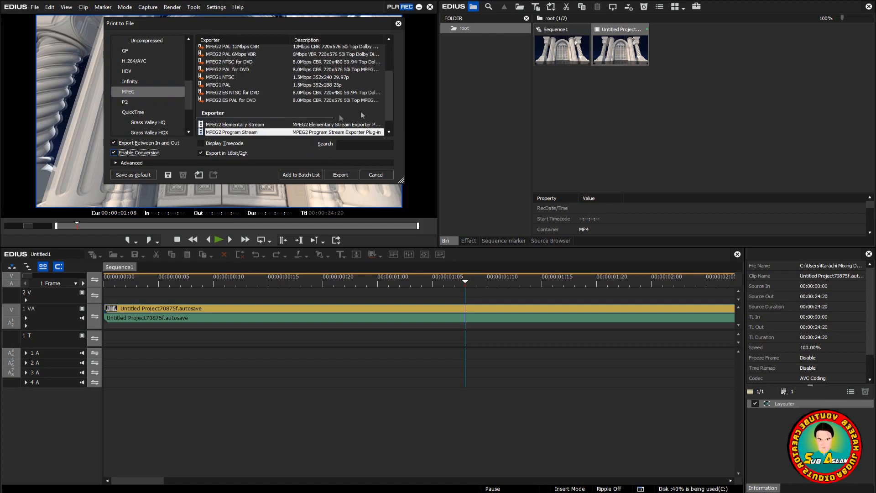
drag(391, 103, 390, 51)
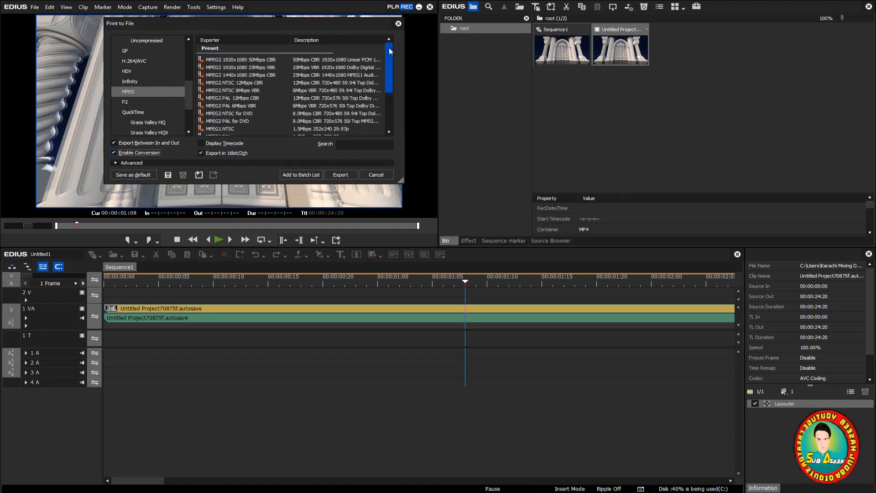
click(258, 68)
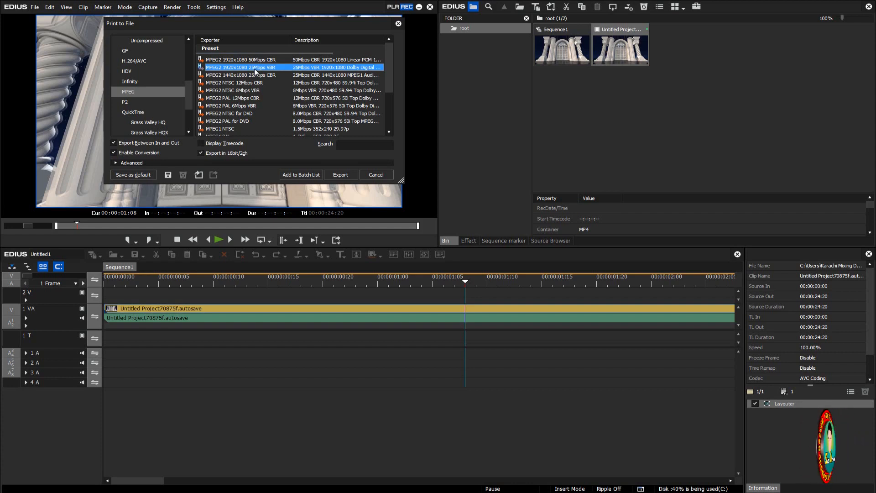
- Export the sequence as an MPEG2 Program Stream file named hhhhh in the SUB ASAAN NEW LOGO folder
click(340, 175)
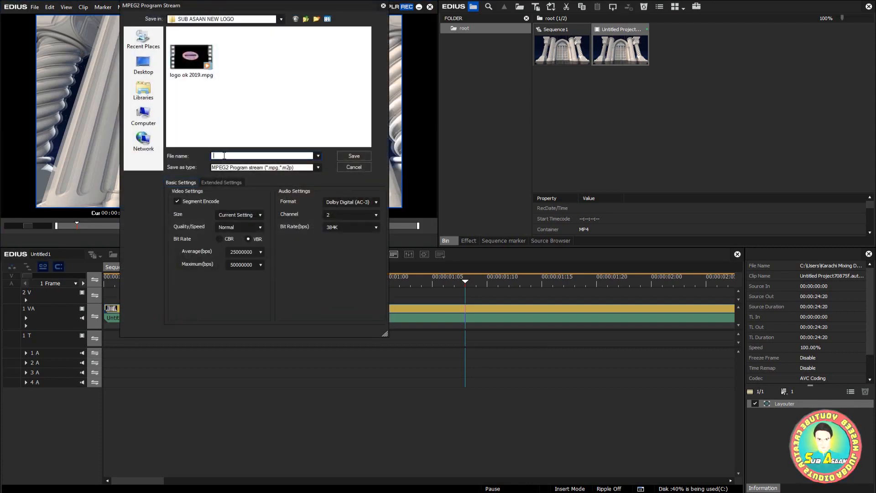
text(hhhhh)
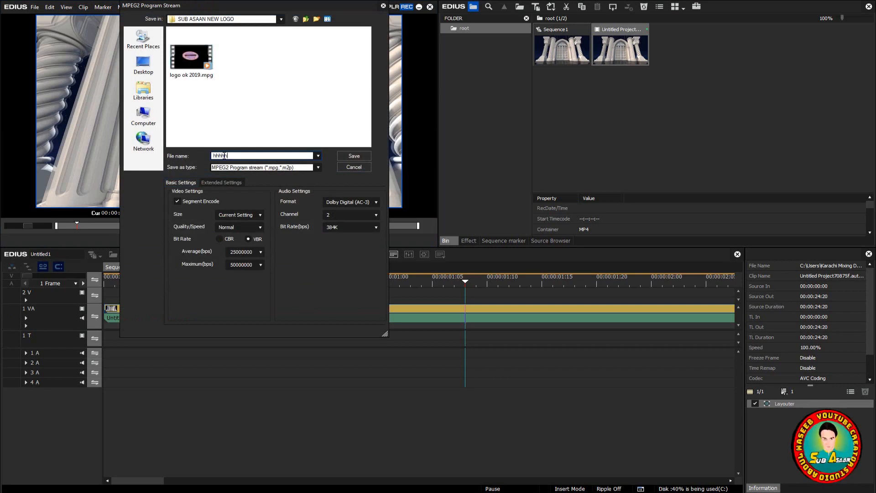
click(351, 157)
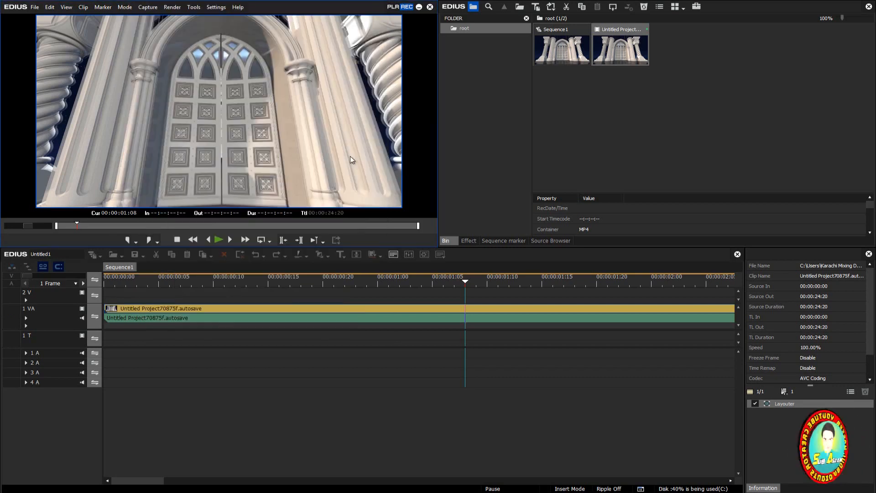